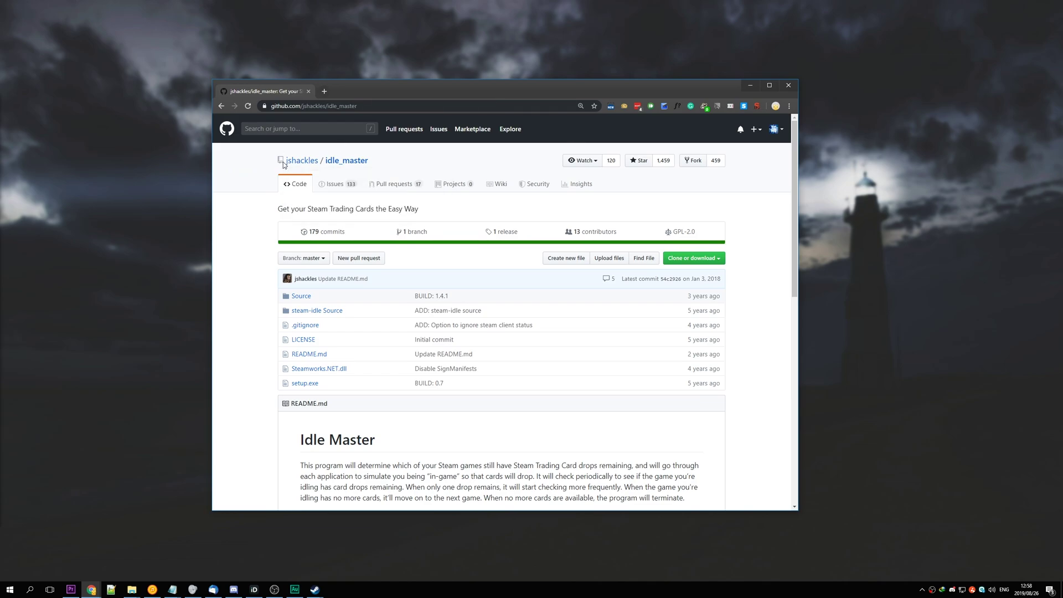
- Examine the original idle_master repository page and its README, including the paragraph on the project's maintenance status
mouse_move(323, 165)
scroll(391, 337, "down", 4)
scroll(432, 355, "up", 1)
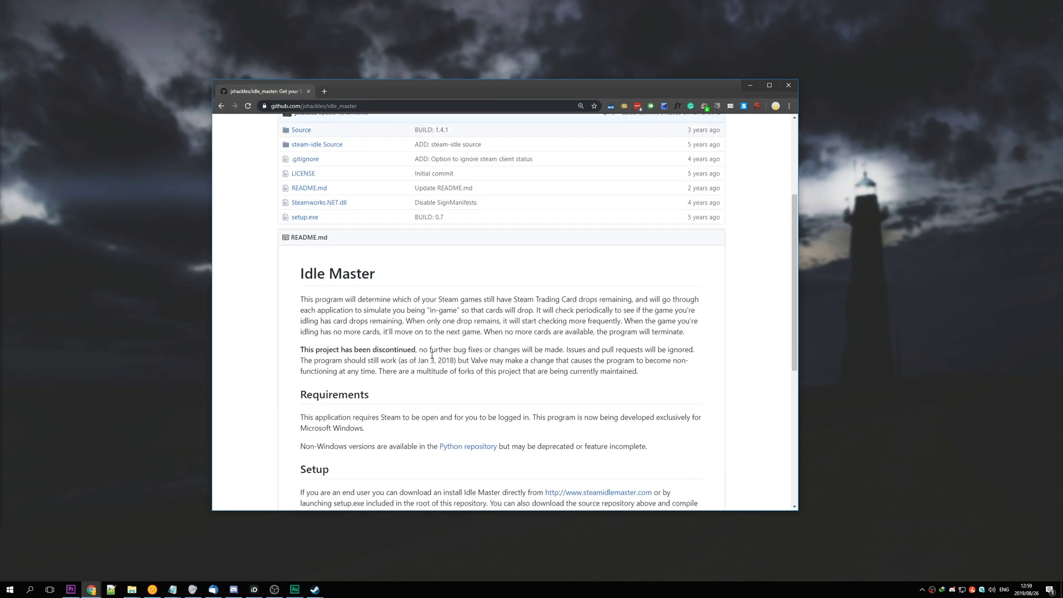
left_click_drag(417, 359, 455, 361)
scroll(587, 339, "up", 3)
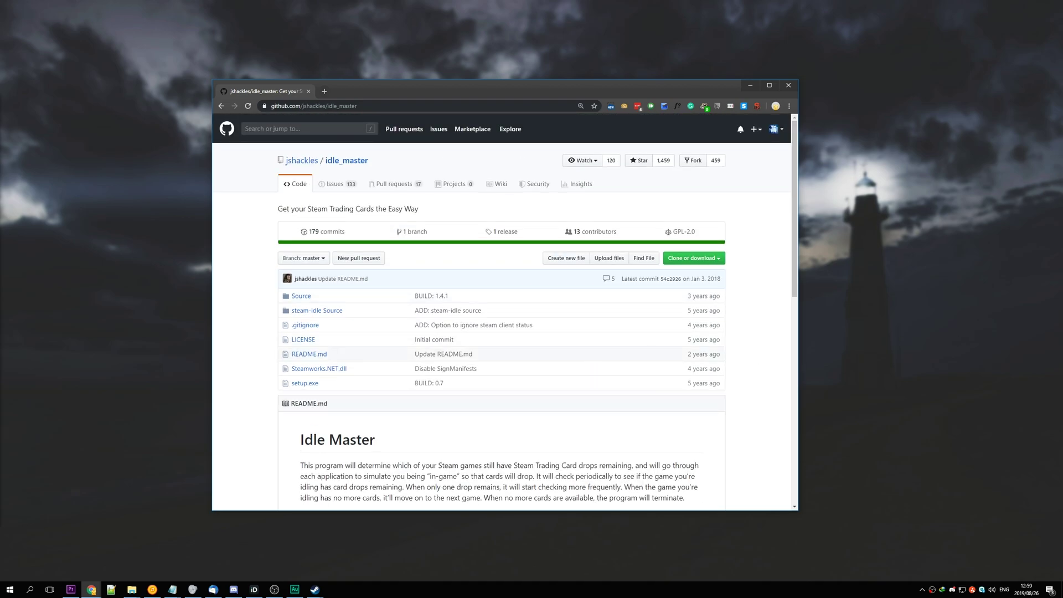
key("alt+Tab")
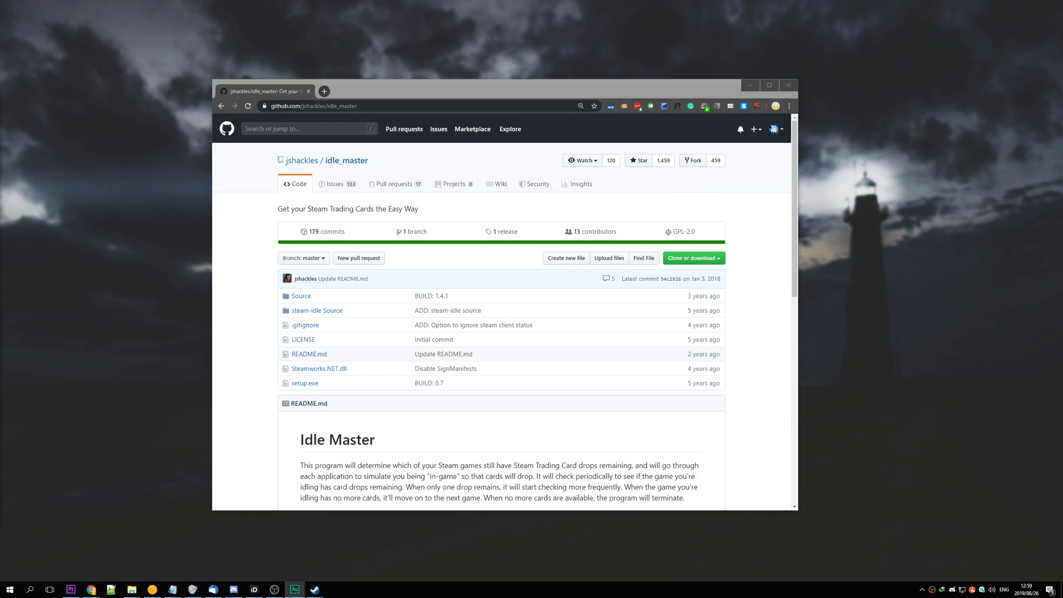
key("alt+Tab")
left_click(787, 324)
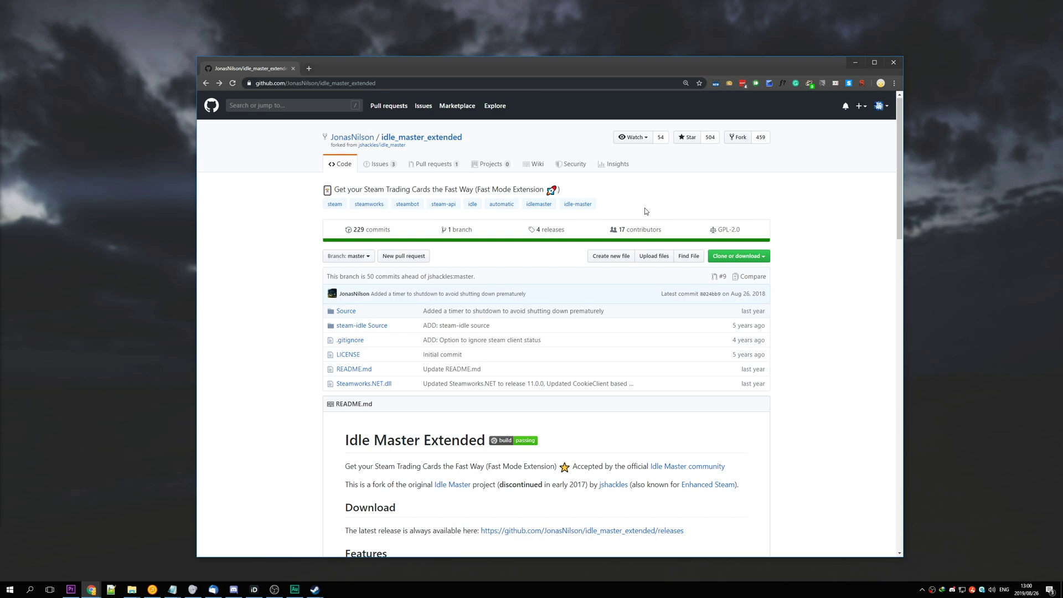
- Open the releases of the idle_master_extended repository and download idle_master_extended_v1.3.zip from the v1.3 assets
mouse_move(386, 145)
scroll(711, 271, "down", 2)
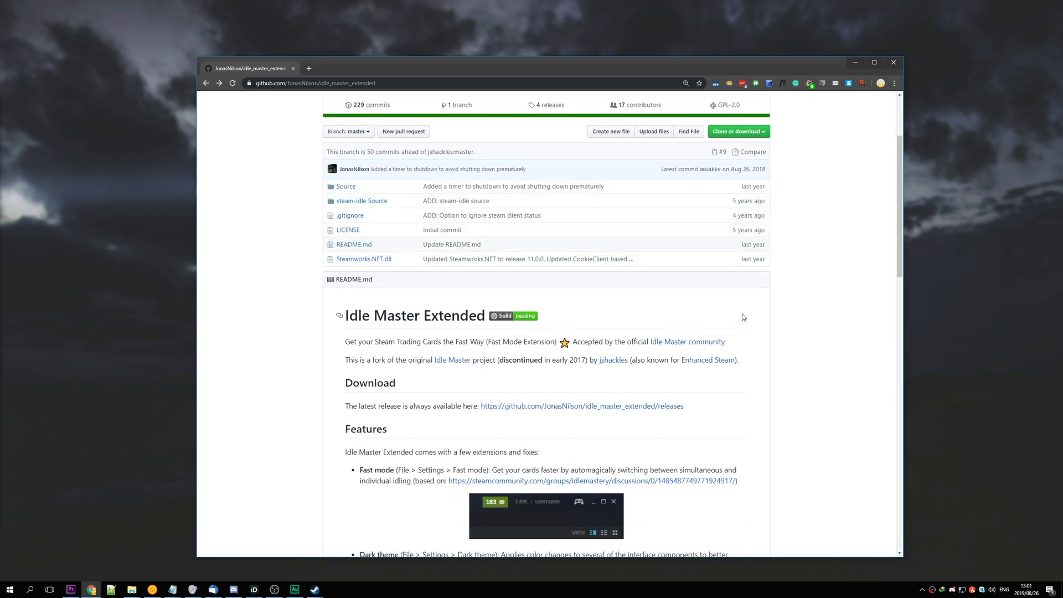
scroll(743, 317, "down", 1)
scroll(744, 317, "down", 4)
scroll(743, 317, "up", 7)
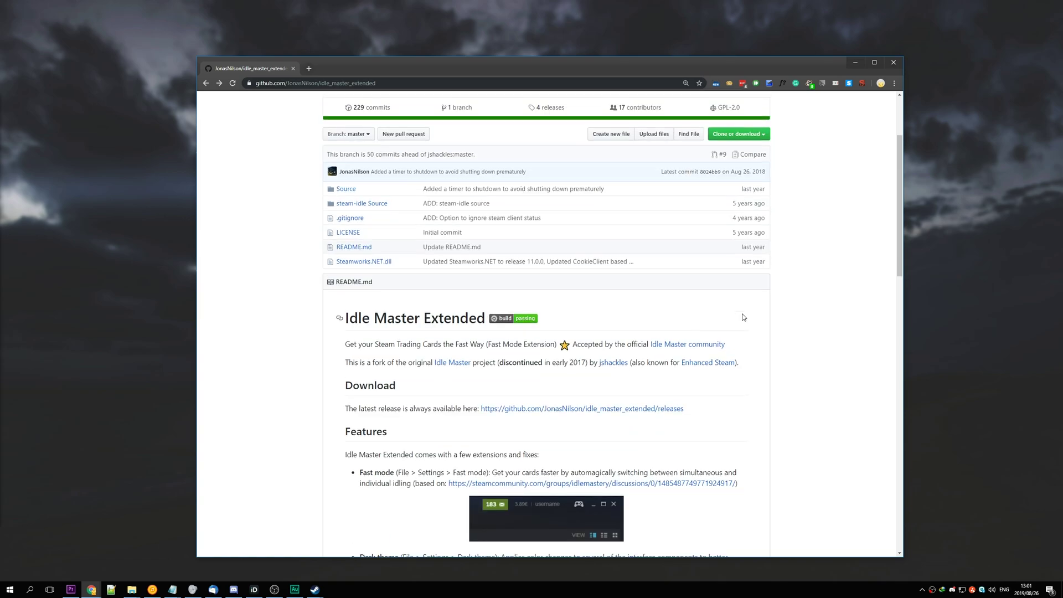
left_click(560, 236)
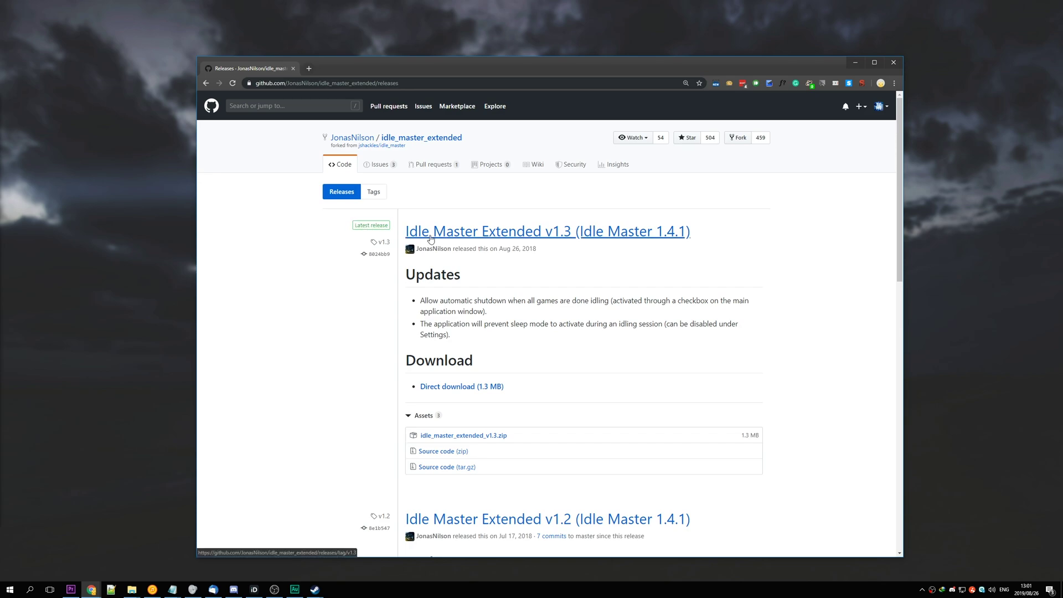
left_click(445, 436)
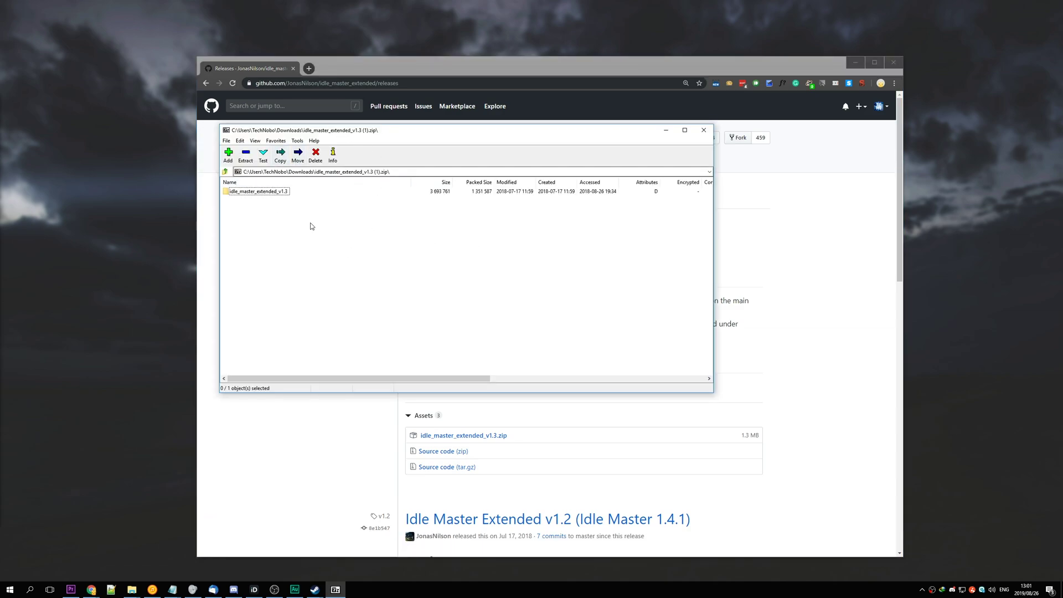
- Extract all contents of the archive's idle_master_extended_v1.3 folder into the idle master folder
left_click(257, 192)
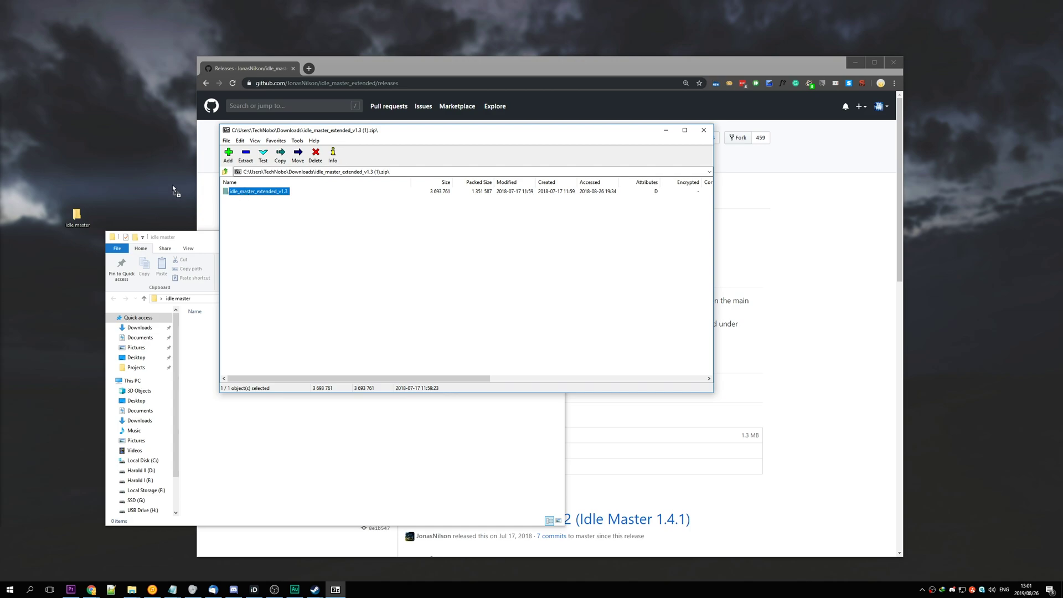
double_click(259, 192)
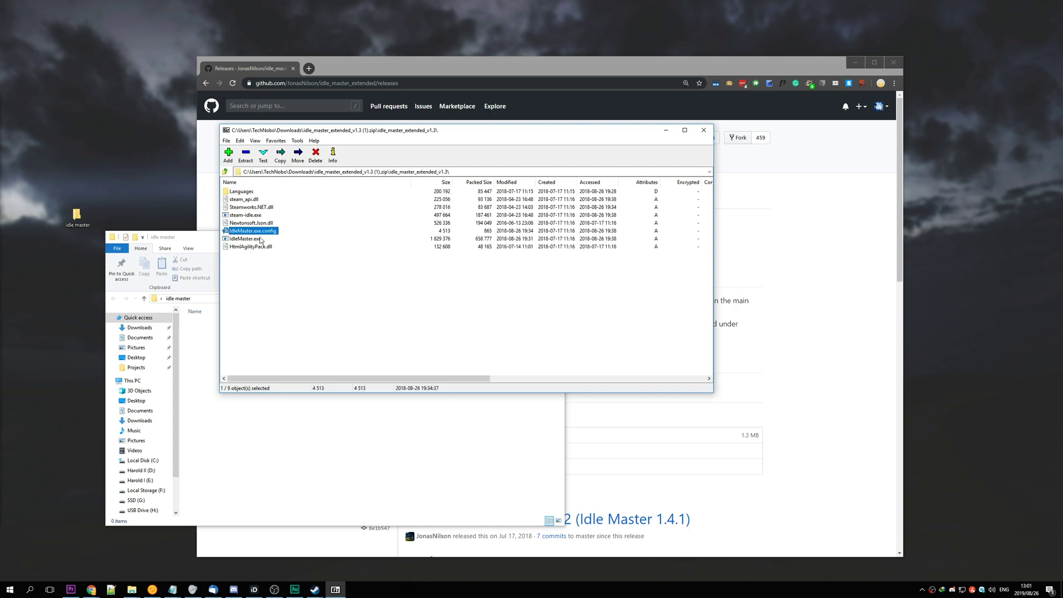
key("ctrl+a")
left_click_drag(260, 239, 204, 419)
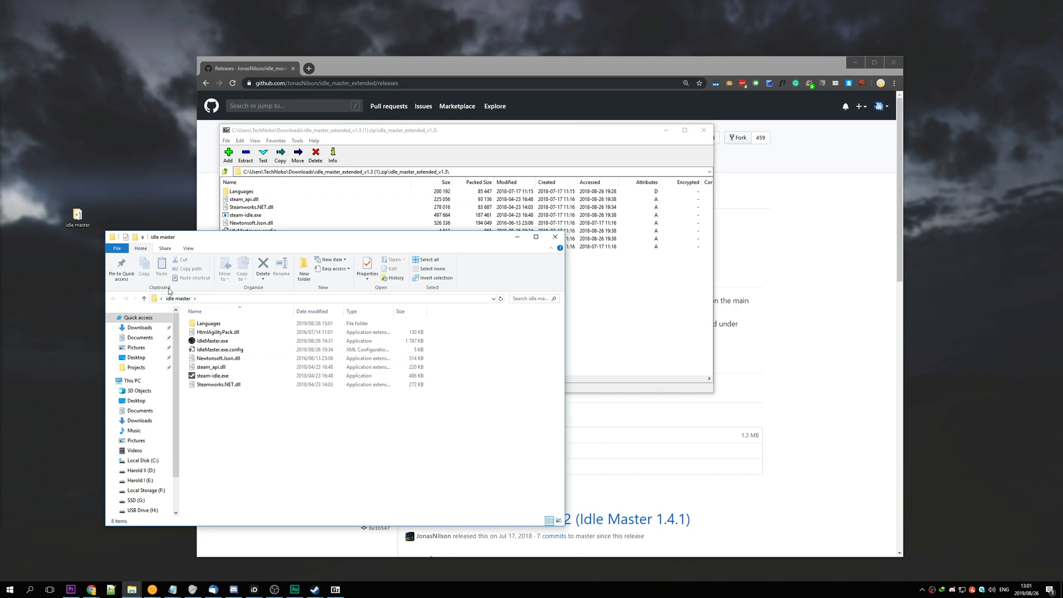
left_click(77, 217)
left_click(265, 384)
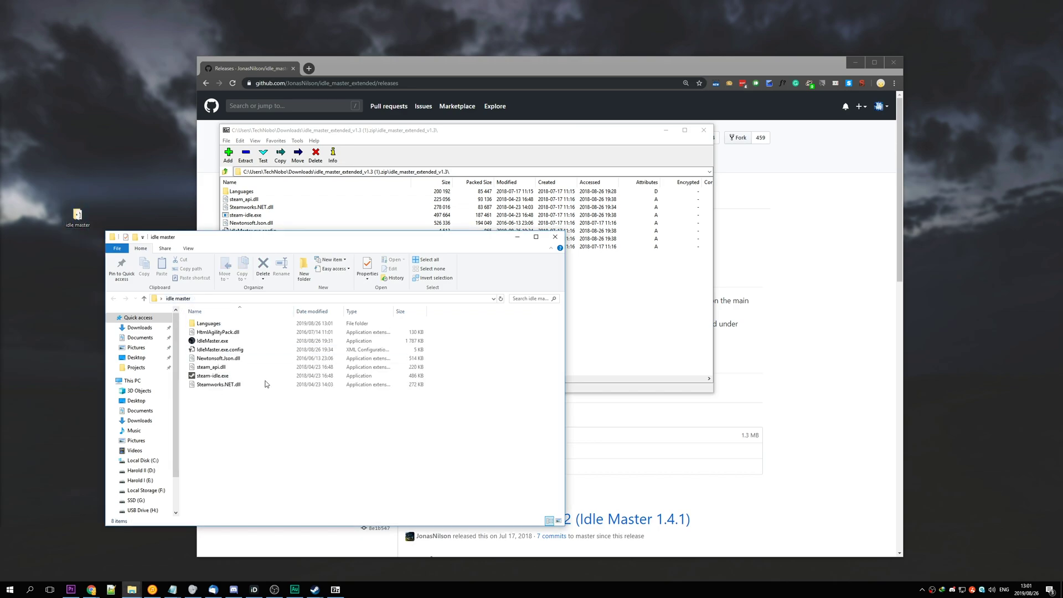
- Launch IdleMaster.exe from the idle master folder and sign in to Steam, entering the Steam Guard access code
double_click(250, 341)
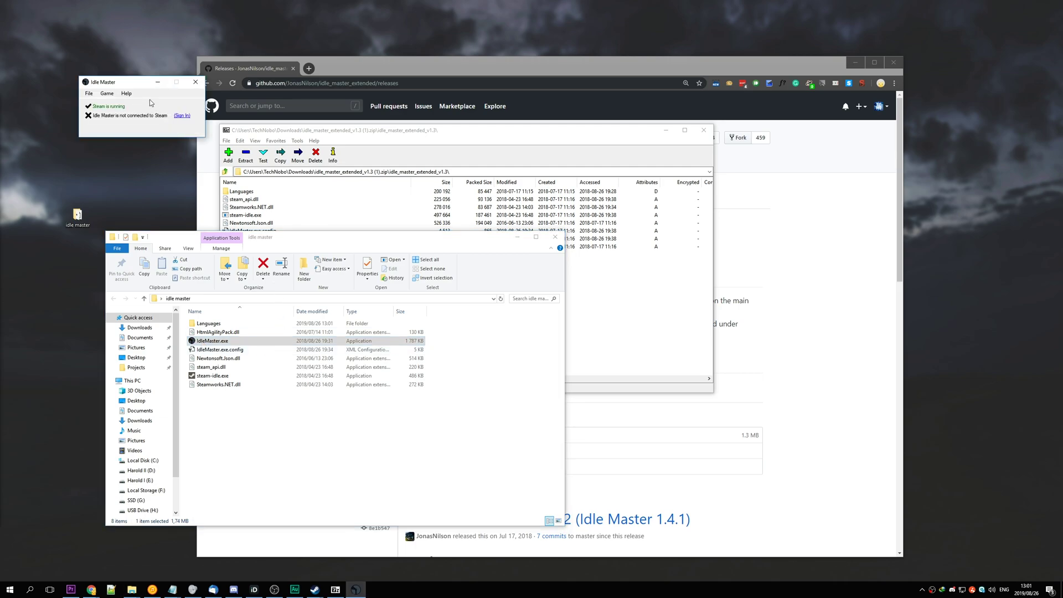
left_click(181, 115)
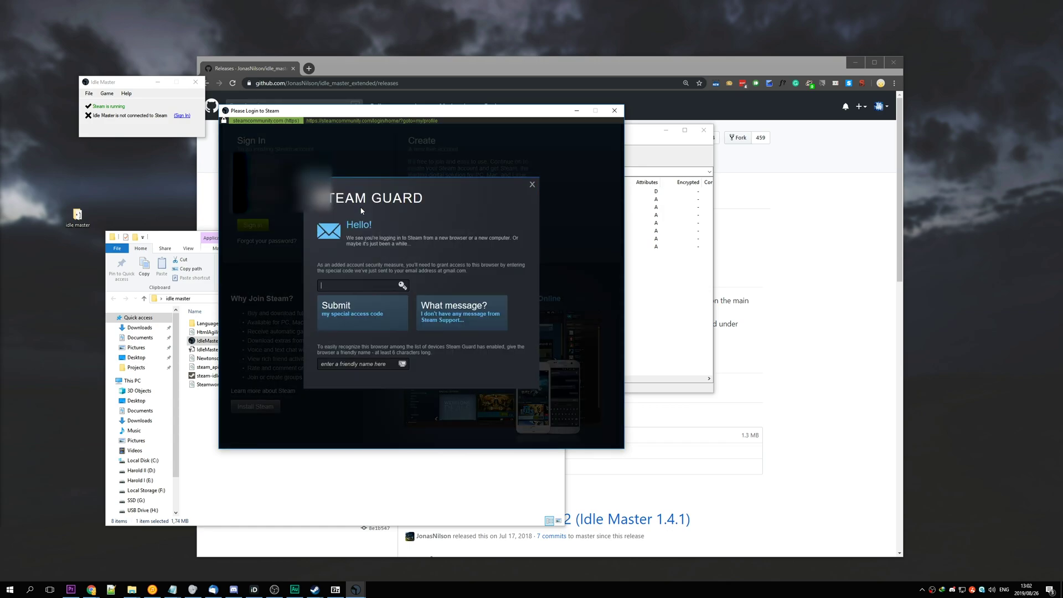
left_click(383, 285)
triple_click(421, 236)
left_click(421, 236)
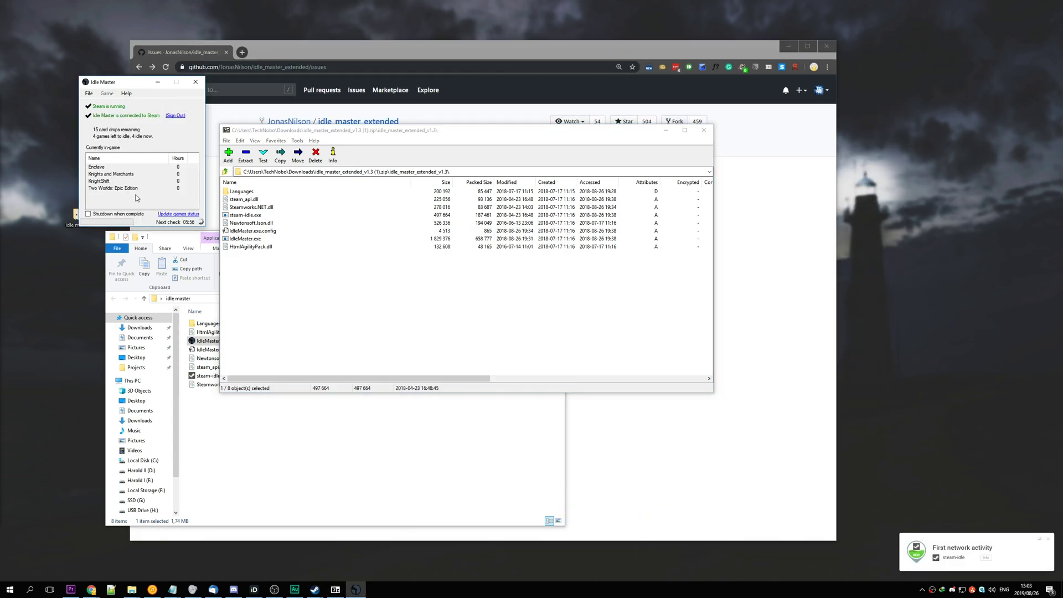
- Open the Idle Master settings and accept them with Fast mode and the default alphabetical idling order
left_click_drag(114, 85, 382, 193)
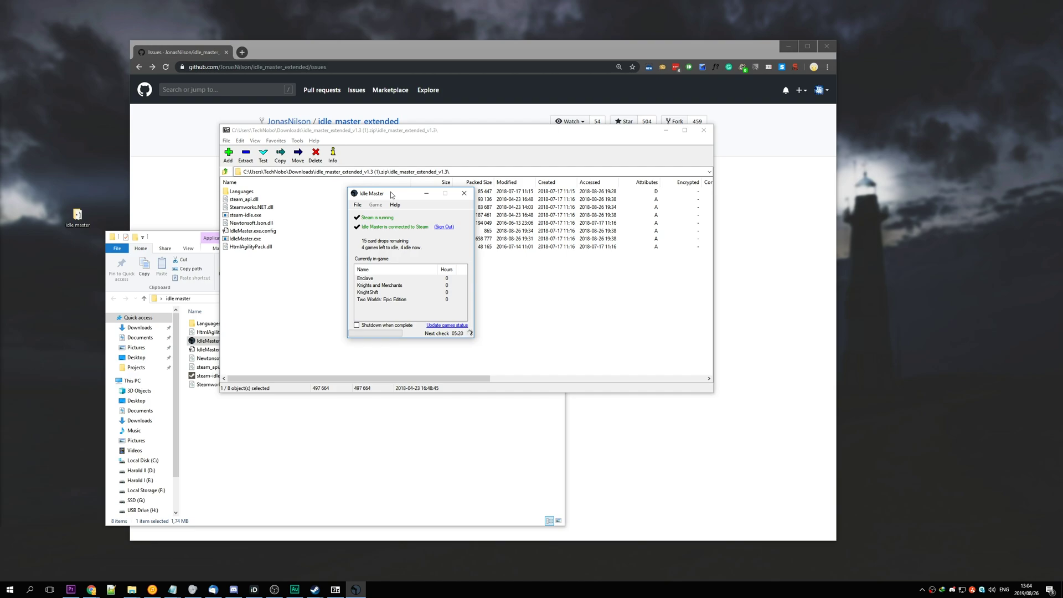
left_click(358, 204)
left_click(370, 215)
left_click(459, 262)
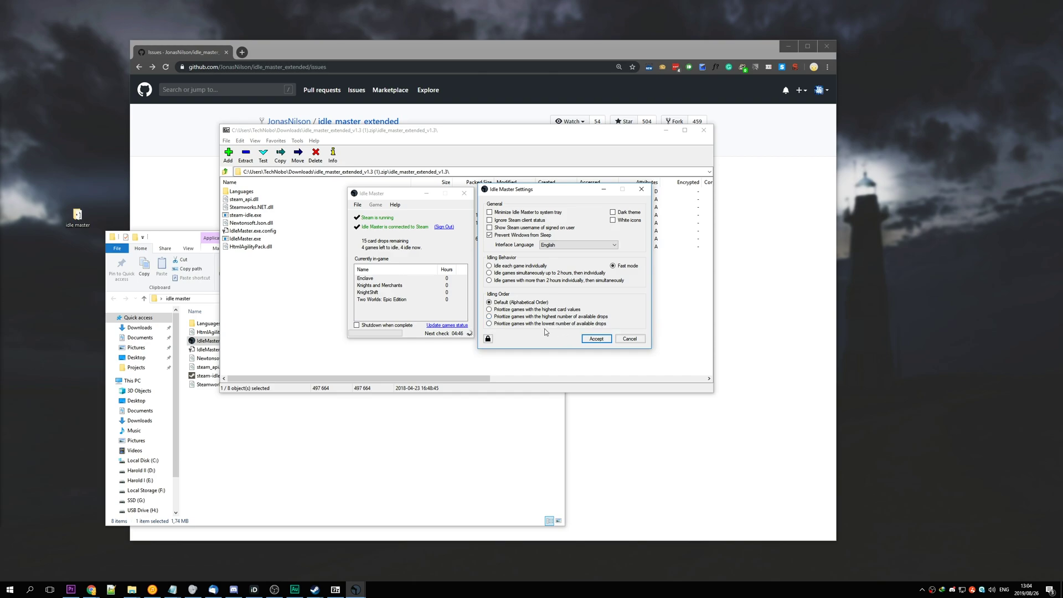
left_click(597, 340)
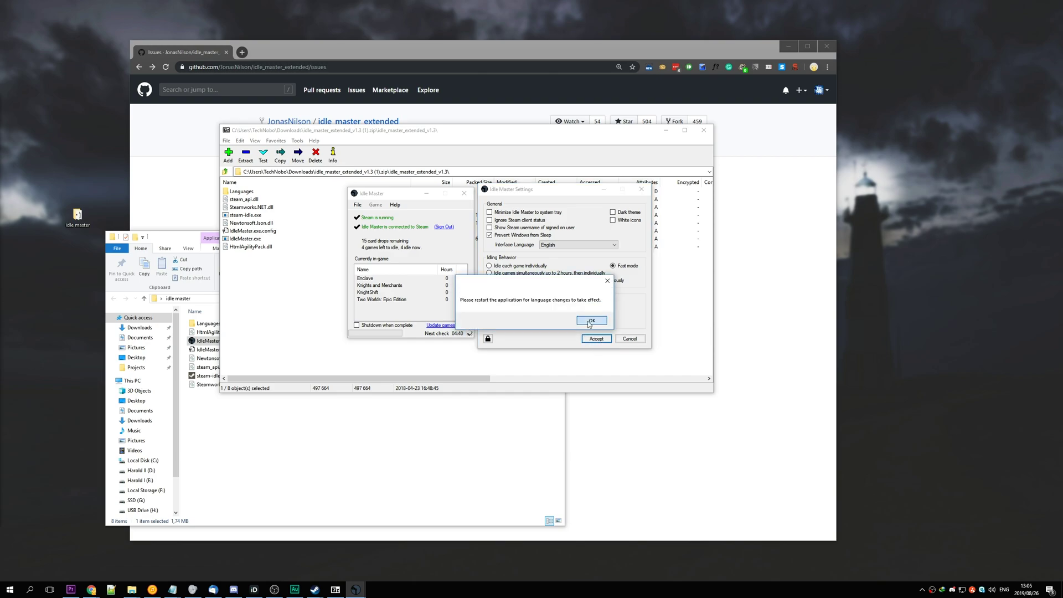
left_click(589, 321)
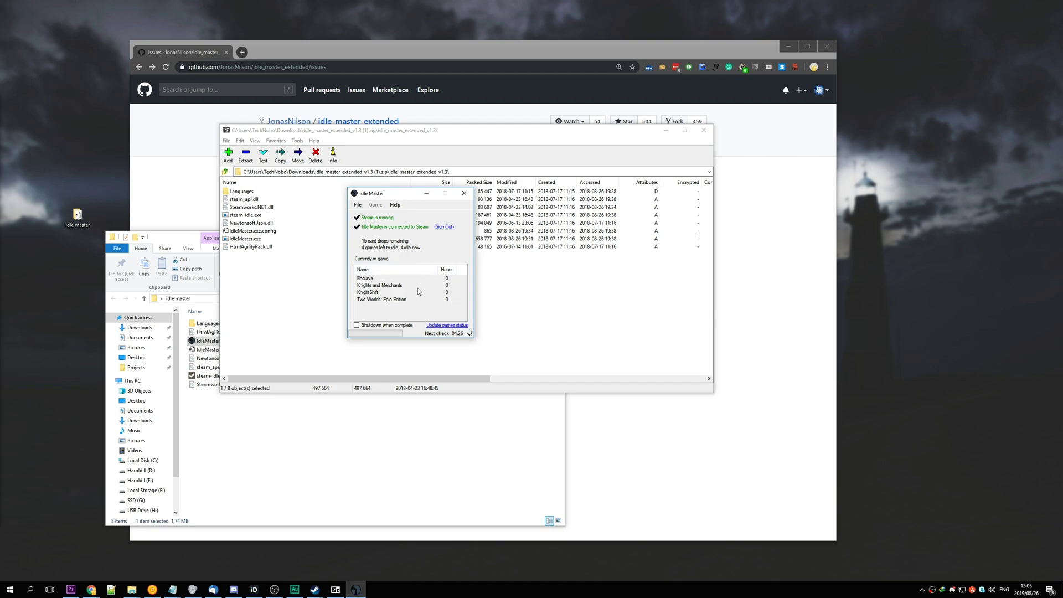
- Close Idle Master and the window of the downloaded archive
left_click_drag(437, 275, 443, 315)
left_click(443, 315)
left_click(464, 198)
left_click_drag(579, 137, 605, 157)
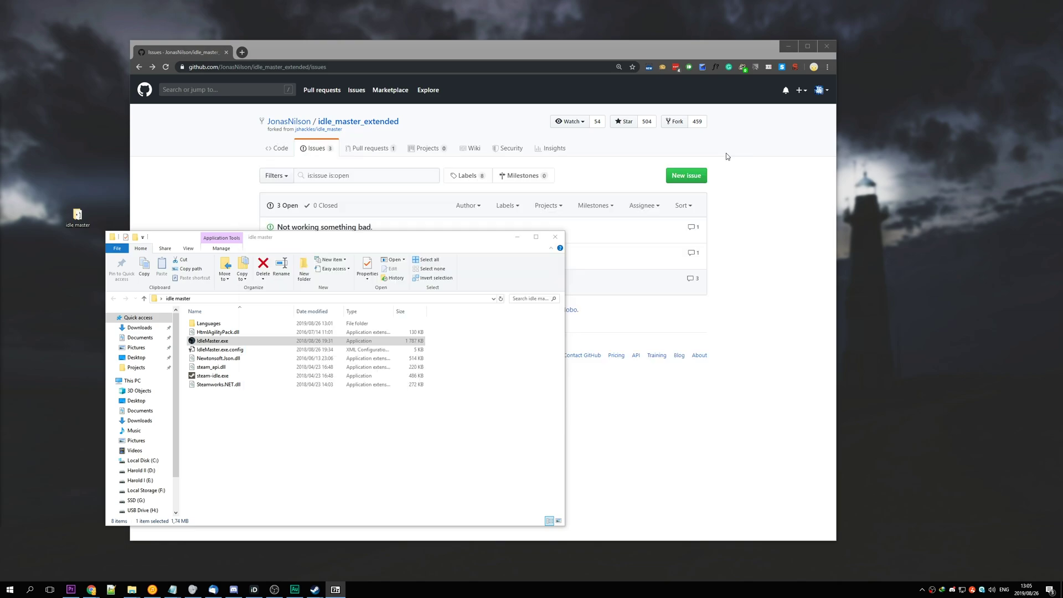
- View the original idle_master repository in the browser and return to the issues list of idle_master_extended
left_click(315, 146)
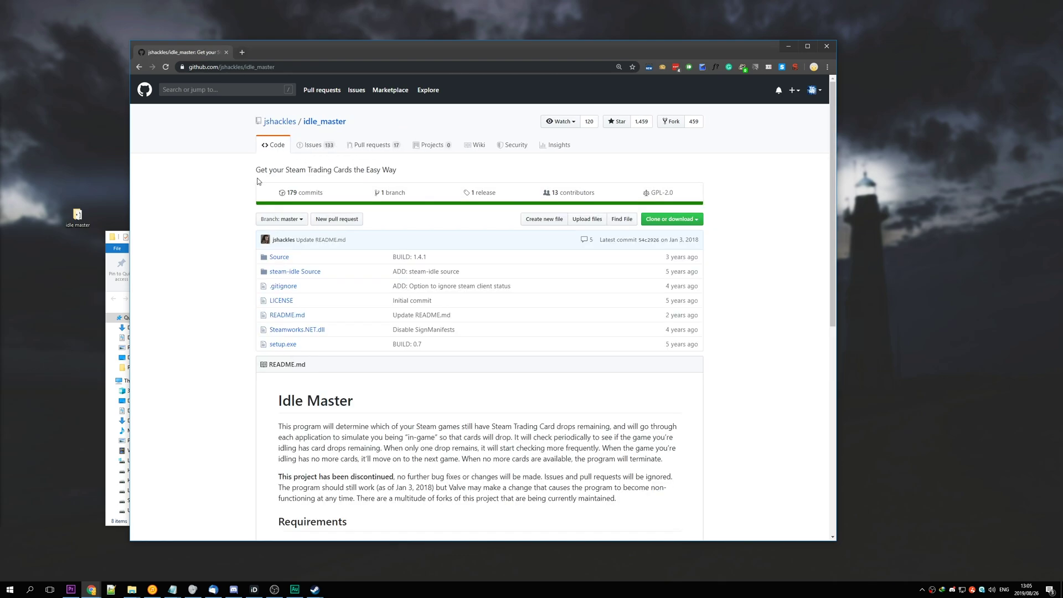
key("alt+Left")
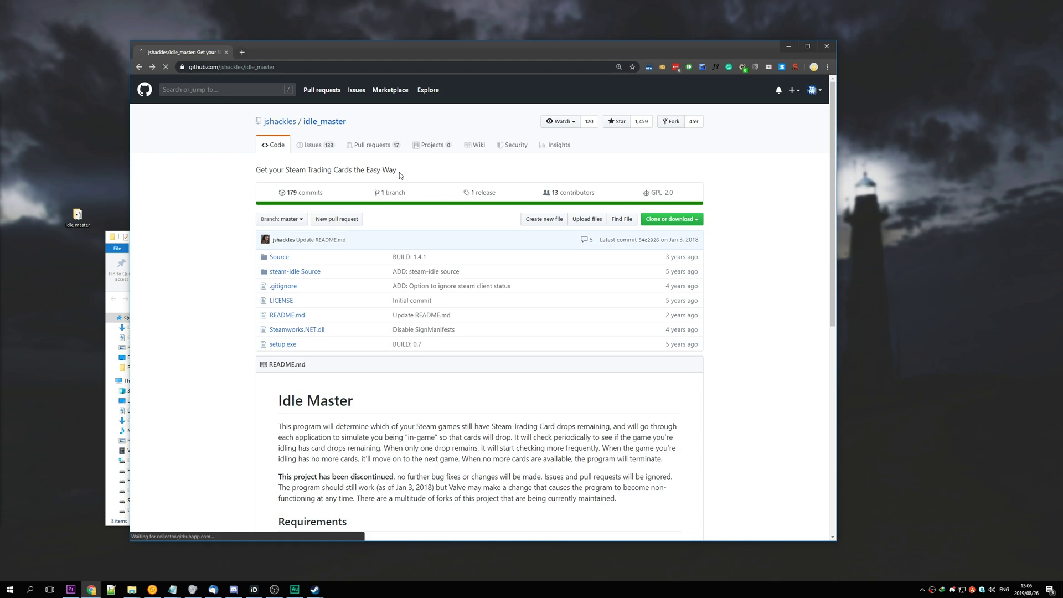
key("alt+Left")
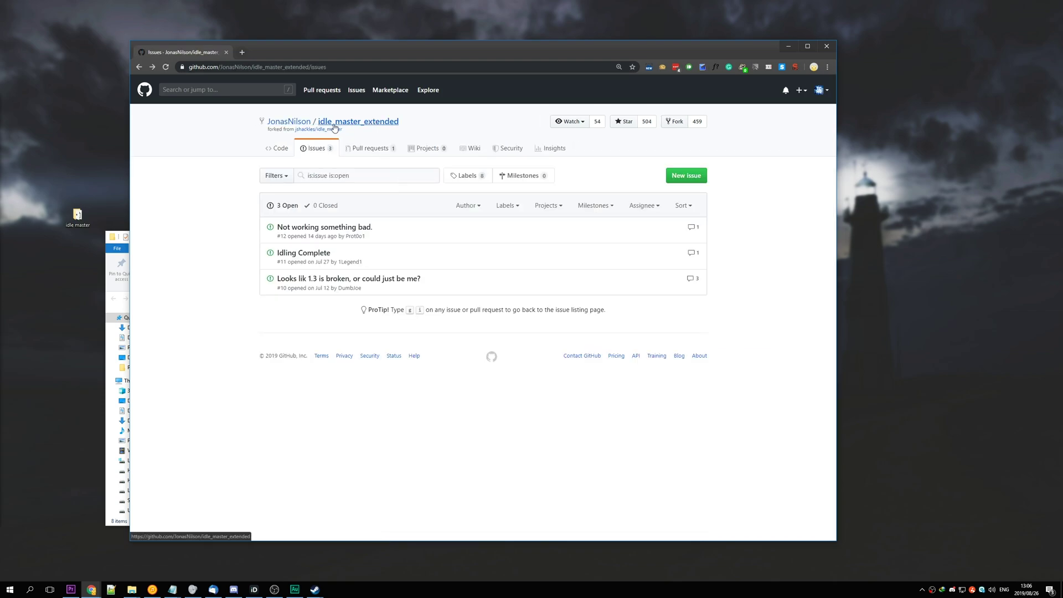